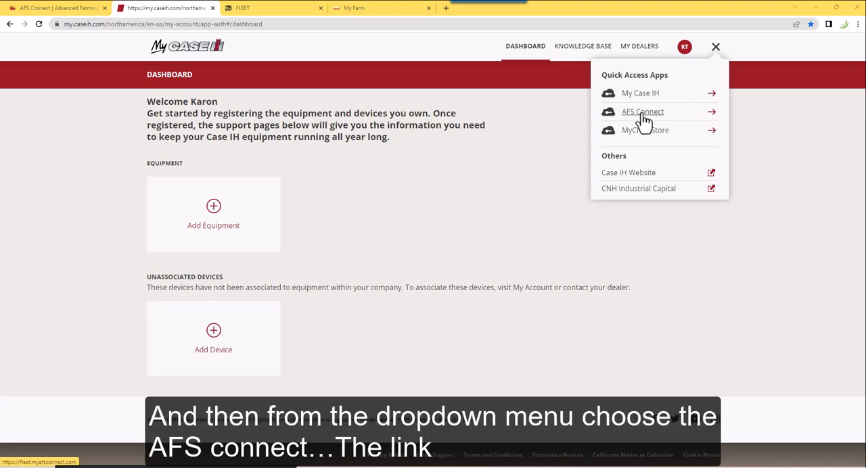
# Open AFS Connect from the quick access apps and switch from the Fleet section to the Farm section
pyautogui.click(707, 115)
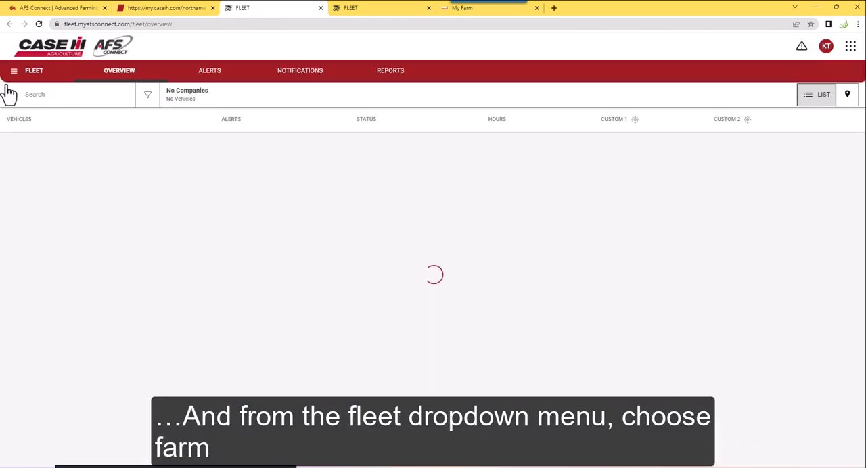
pyautogui.click(15, 79)
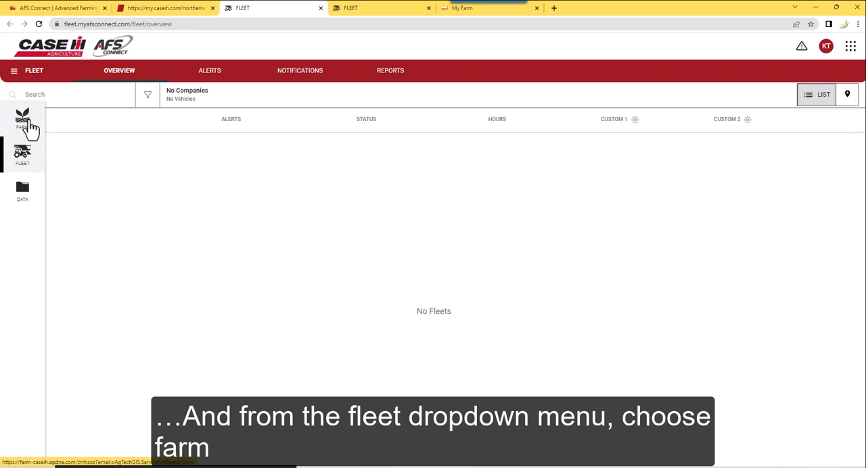
pyautogui.click(30, 128)
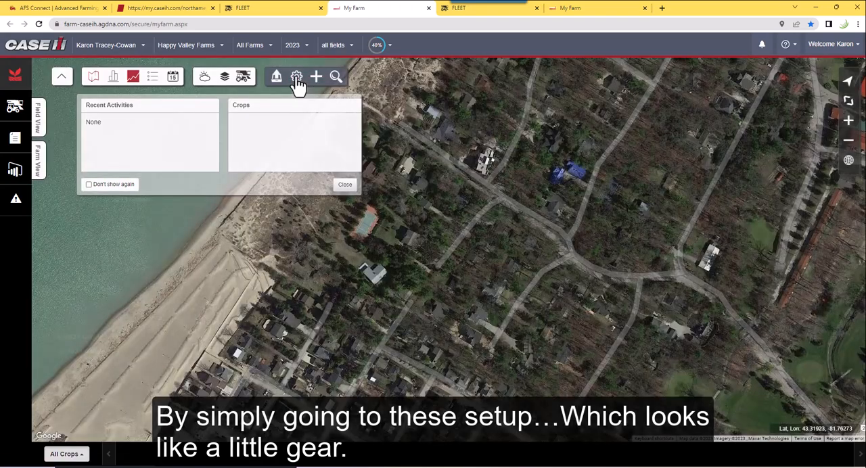
# In the farm setup, add a new field for the grower and farm Happy Valley Farms, named HVF Field 21
pyautogui.click(297, 79)
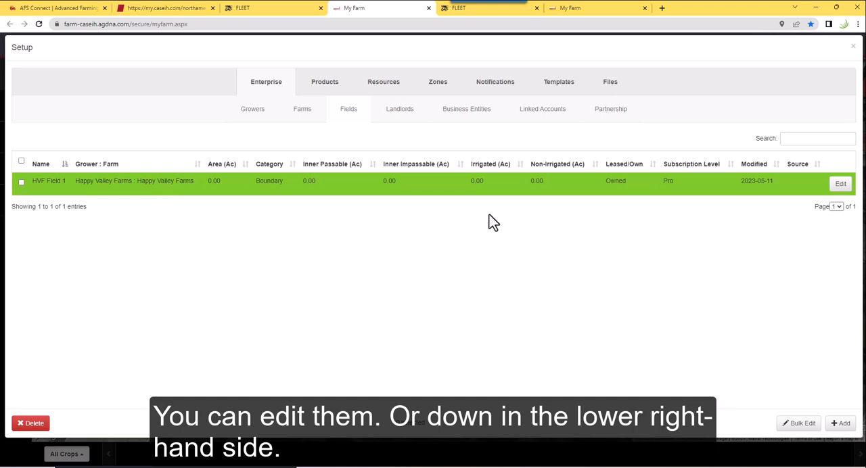
pyautogui.click(839, 426)
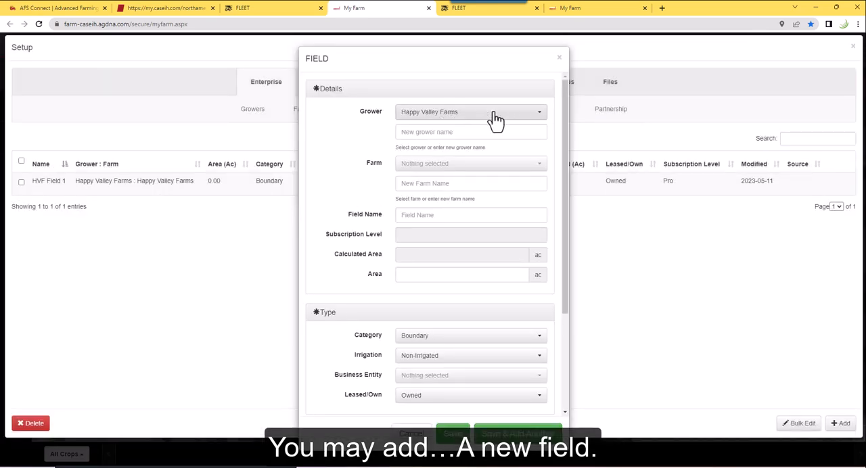
pyautogui.click(542, 115)
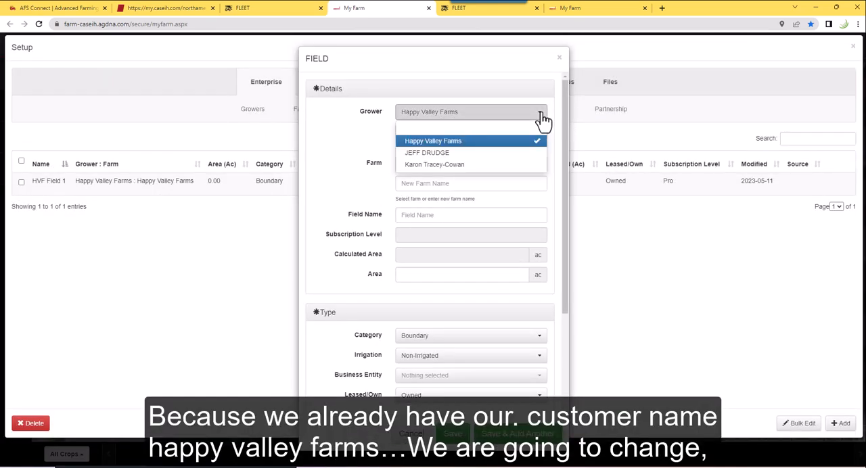
pyautogui.click(542, 117)
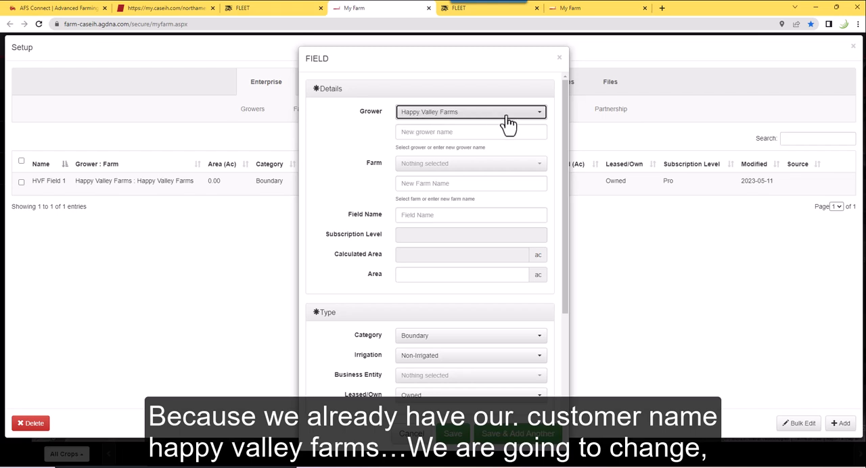
pyautogui.click(536, 166)
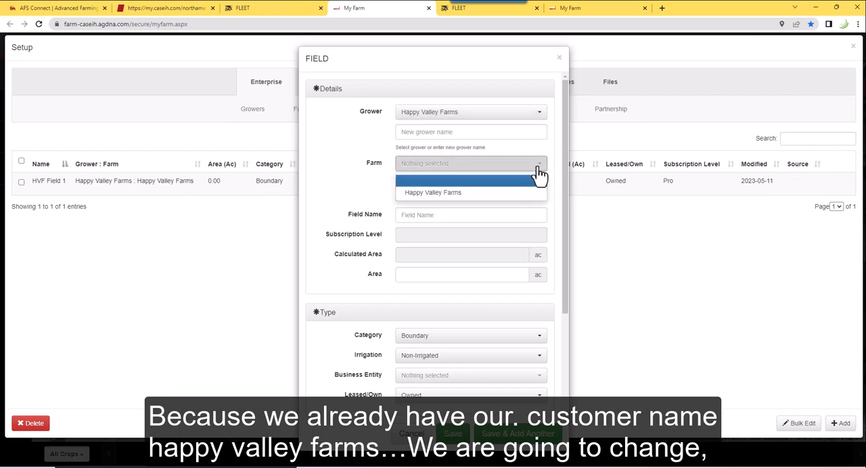
pyautogui.click(431, 194)
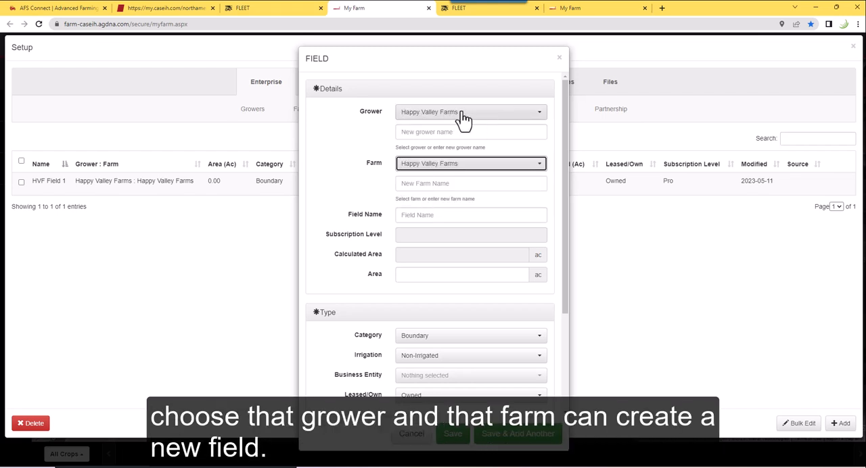
pyautogui.click(407, 215)
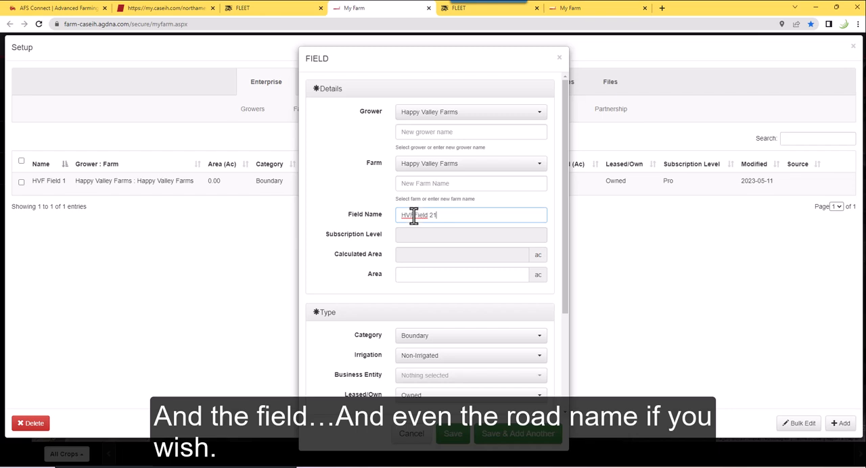
pyautogui.click(413, 215)
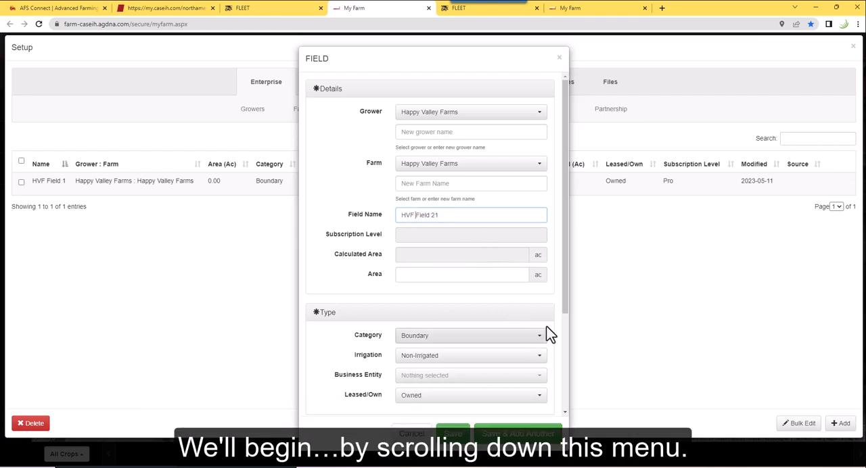
# Start drawing the boundary of HVF Field 21 and locate the roadside cropland east of Corbett Line on the satellite map
pyautogui.scroll(-2, 564, 298)
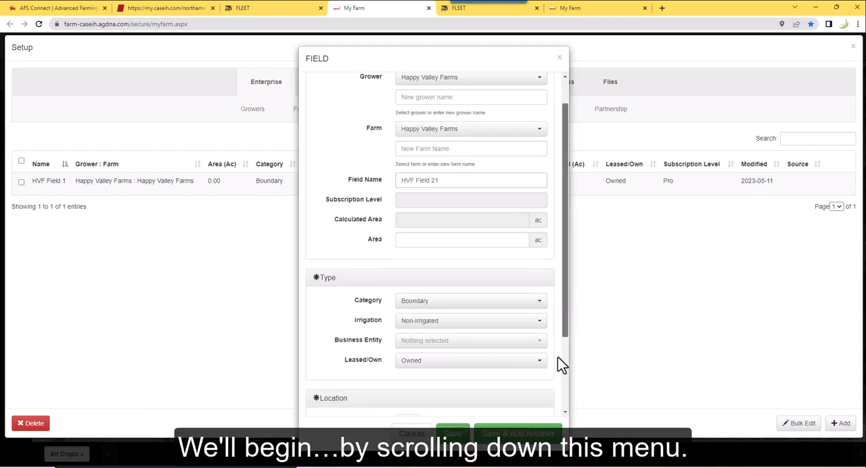
pyautogui.scroll(-5, 558, 357)
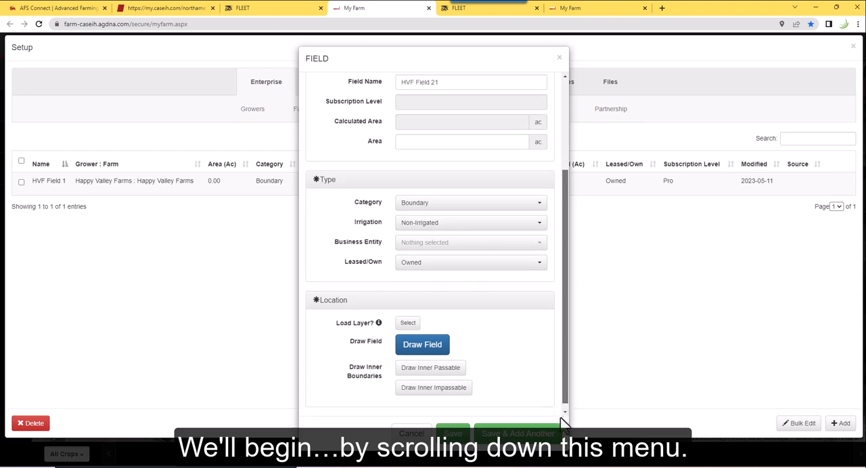
pyautogui.click(422, 342)
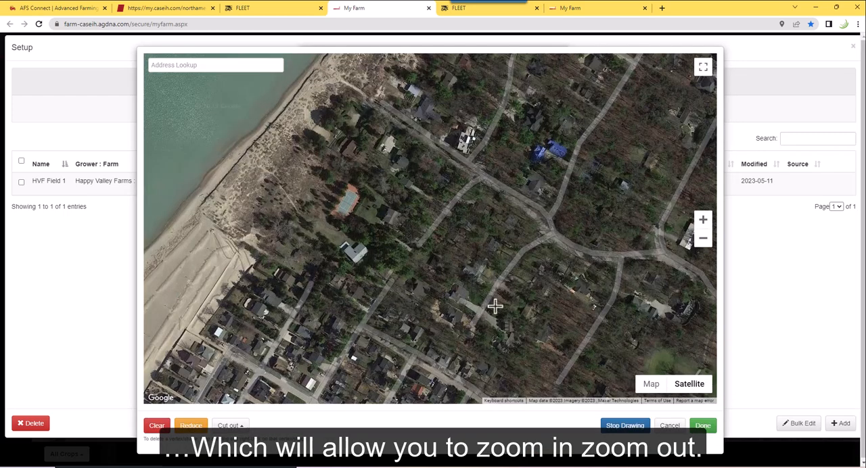
pyautogui.scroll(-3, 535, 291)
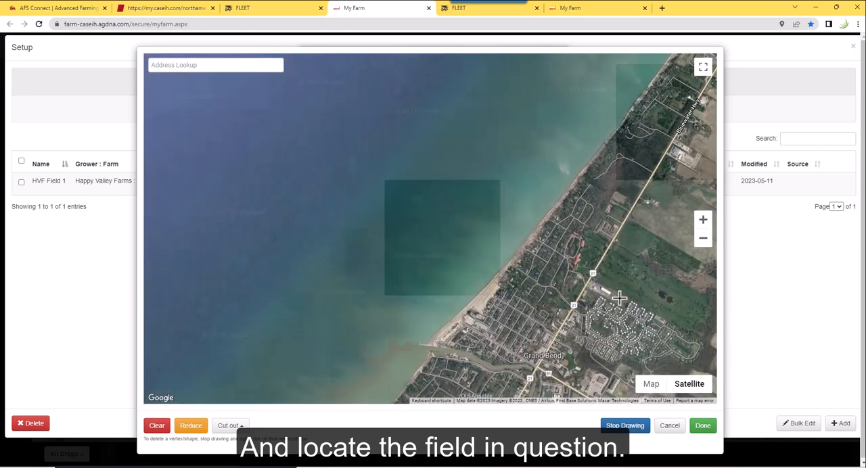
pyautogui.moveTo(619, 298); pyautogui.dragTo(257, 233)
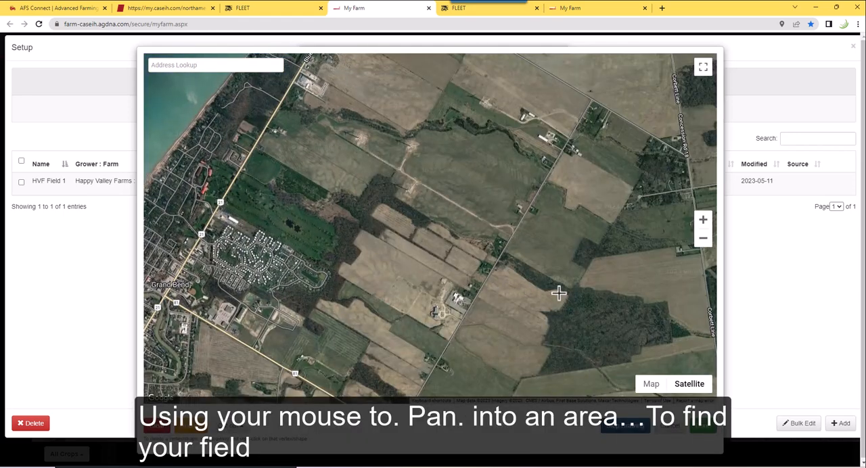
pyautogui.moveTo(382, 295); pyautogui.dragTo(272, 273)
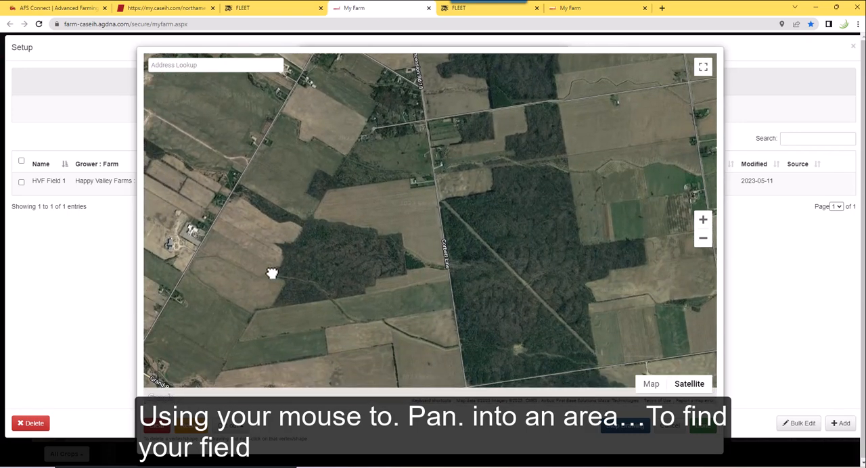
pyautogui.moveTo(588, 189); pyautogui.dragTo(538, 257)
pyautogui.scroll(2, 528, 216)
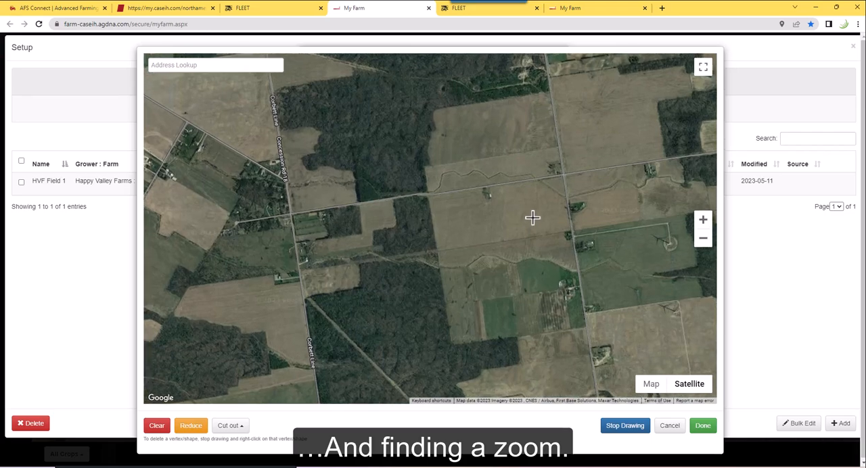
pyautogui.scroll(1, 539, 210)
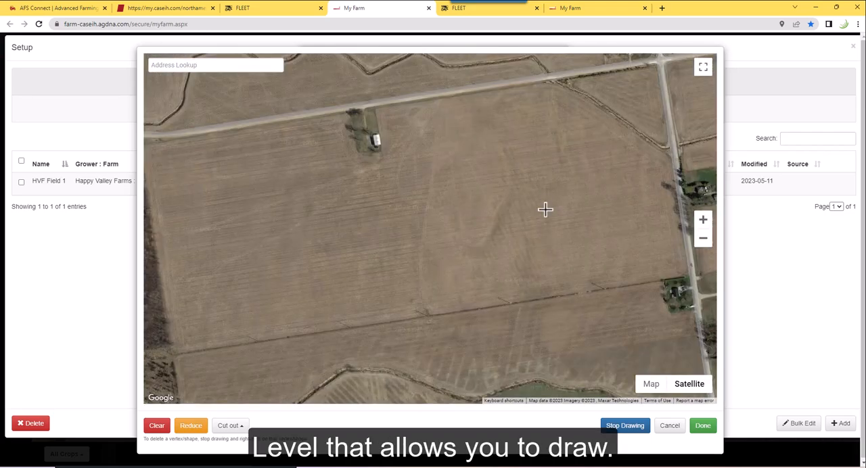
pyautogui.scroll(-2, 545, 210)
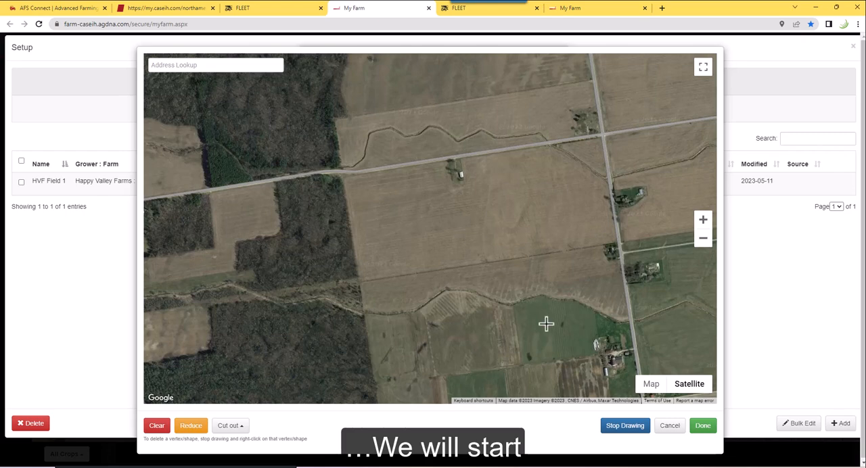
# Trace the field's closed perimeter along both roads, around the small farmyard, down the diagonal ditch, and back along the southern and woodland edges
pyautogui.click(355, 175)
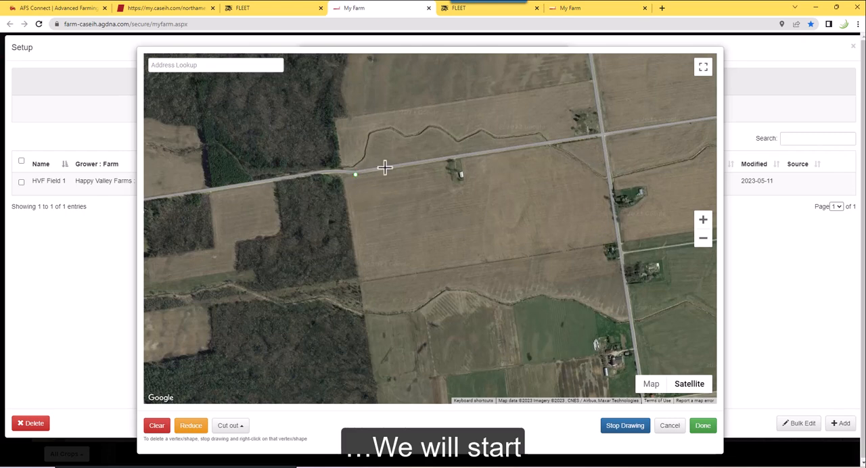
pyautogui.click(446, 161)
pyautogui.click(446, 170)
pyautogui.click(450, 178)
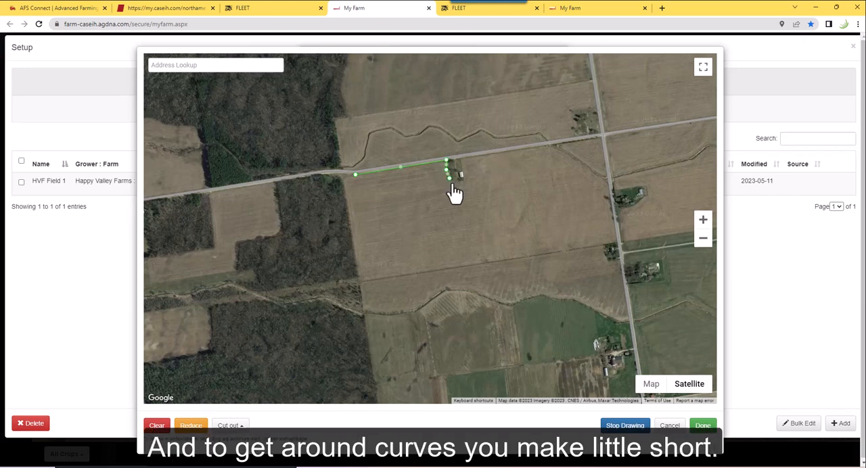
pyautogui.click(453, 182)
pyautogui.click(460, 183)
pyautogui.click(466, 175)
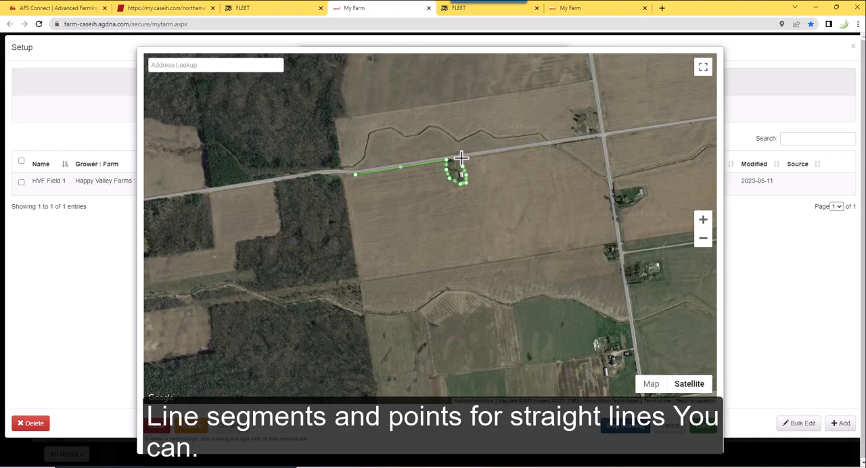
pyautogui.click(461, 158)
pyautogui.click(549, 145)
pyautogui.click(576, 162)
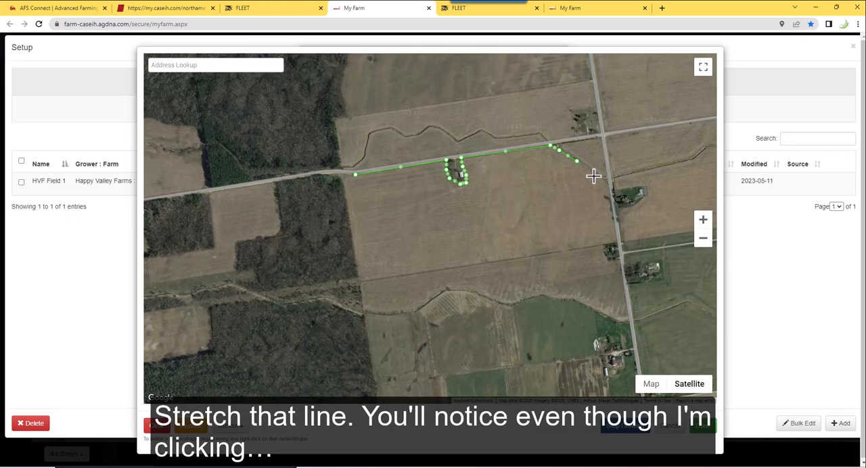
pyautogui.click(595, 177)
pyautogui.click(607, 183)
pyautogui.click(610, 195)
pyautogui.click(616, 241)
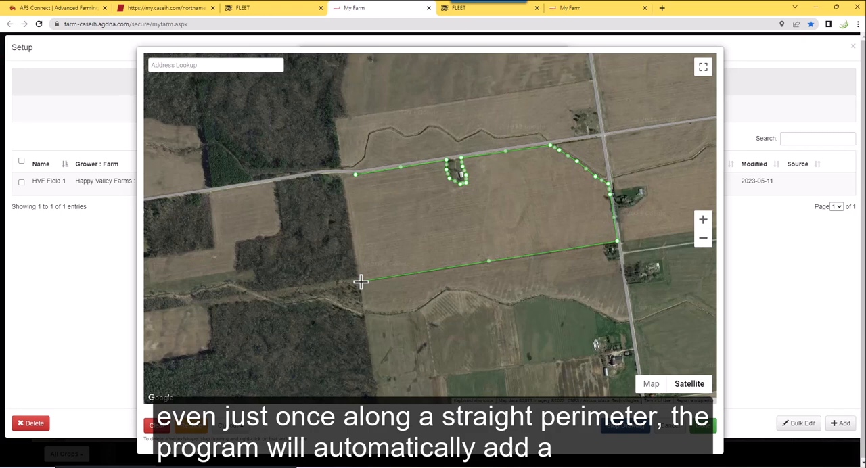
pyautogui.click(360, 281)
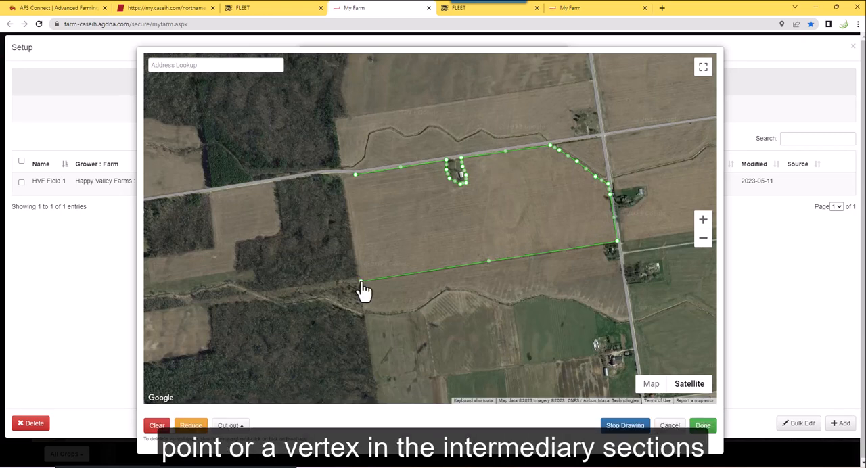
pyautogui.click(347, 178)
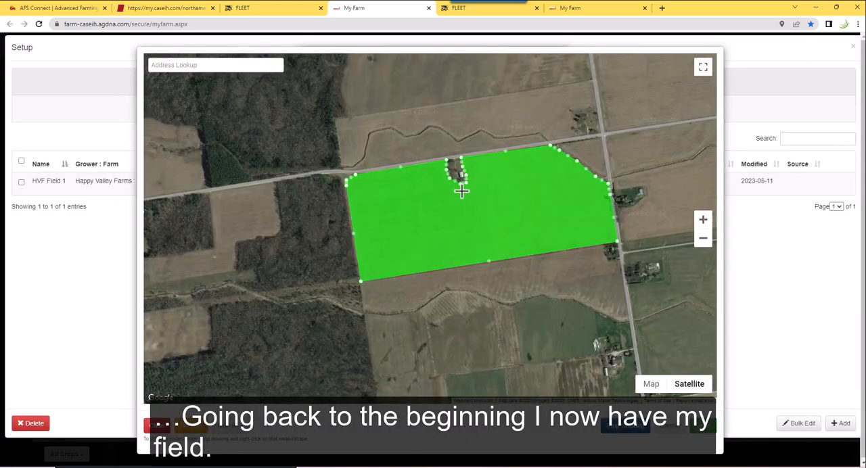
# Try to shift the boundary's northwest corner vertex slightly outward toward the woodland edge
pyautogui.scroll(1, 360, 178)
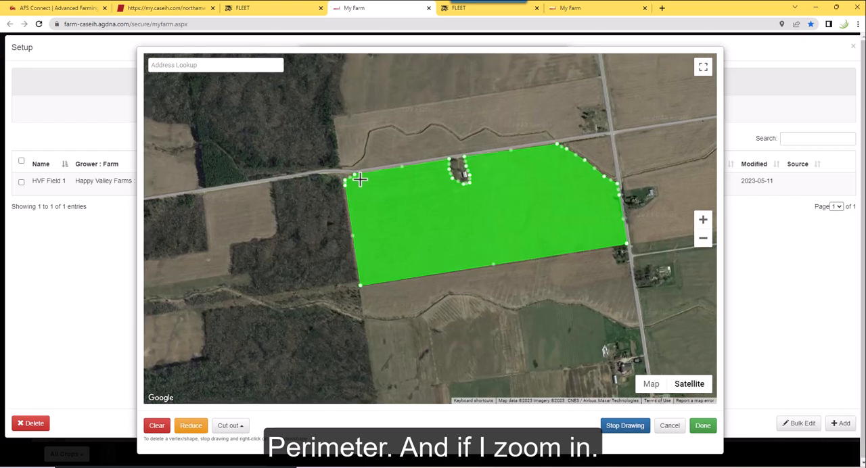
pyautogui.scroll(3, 358, 178)
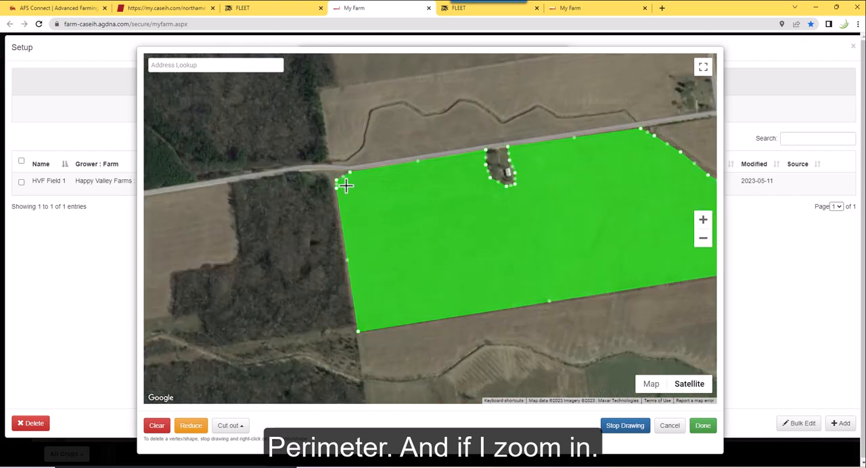
pyautogui.scroll(1, 333, 189)
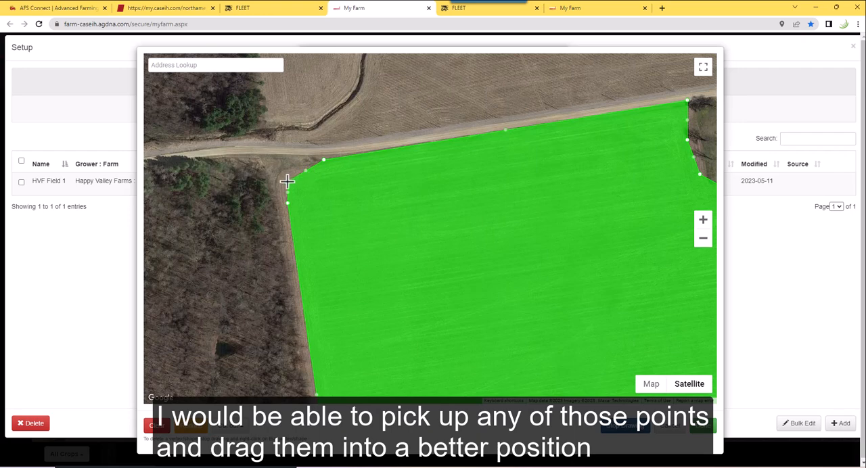
pyautogui.moveTo(287, 182); pyautogui.dragTo(277, 180)
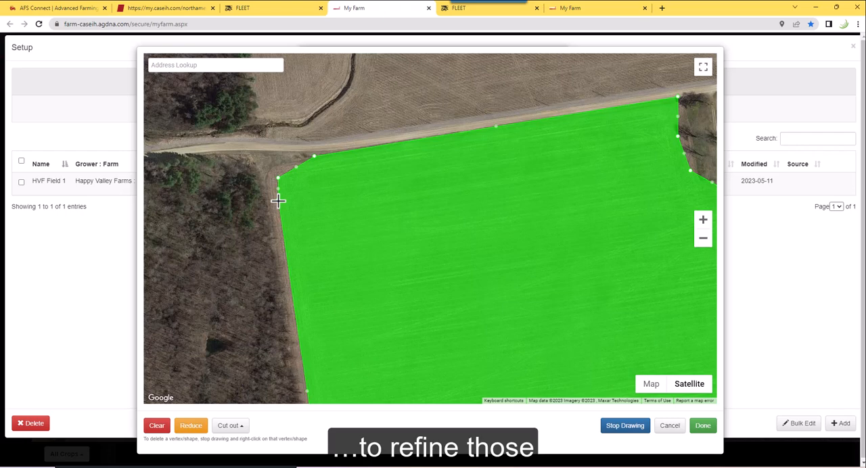
# Start a cut-out and outline a small rounded area inside the field near its western edge
pyautogui.click(240, 427)
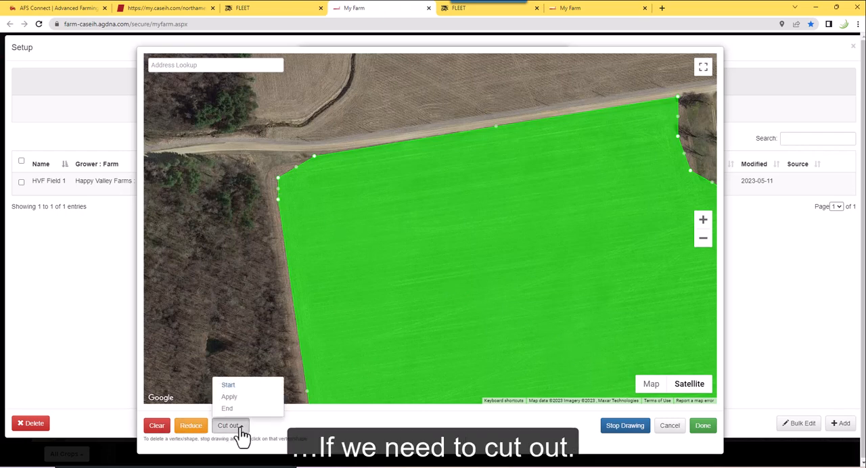
pyautogui.click(229, 385)
pyautogui.click(347, 292)
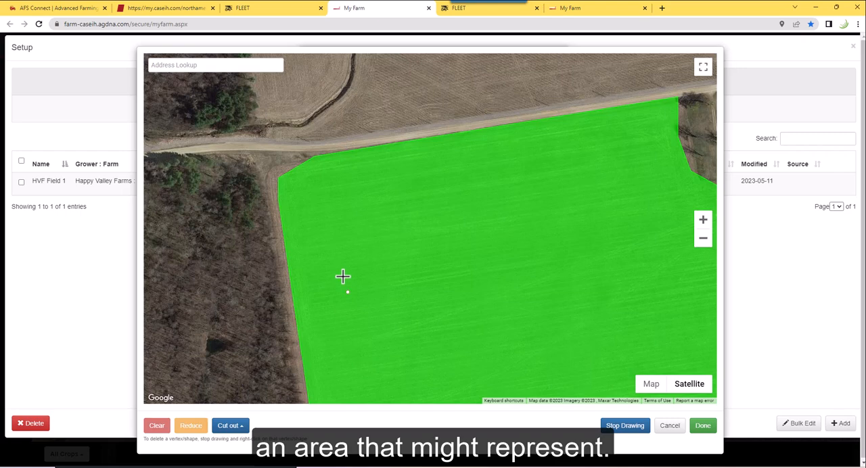
pyautogui.click(343, 277)
pyautogui.click(350, 269)
pyautogui.click(359, 263)
pyautogui.click(371, 264)
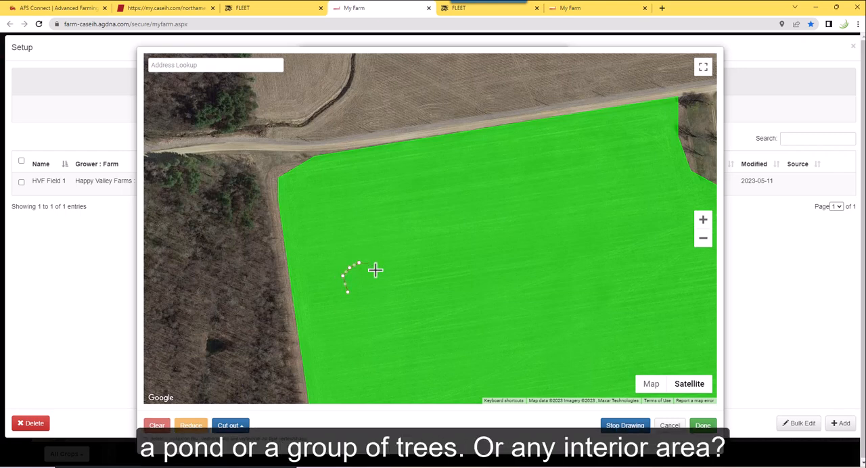
pyautogui.click(375, 270)
pyautogui.click(368, 292)
pyautogui.click(347, 291)
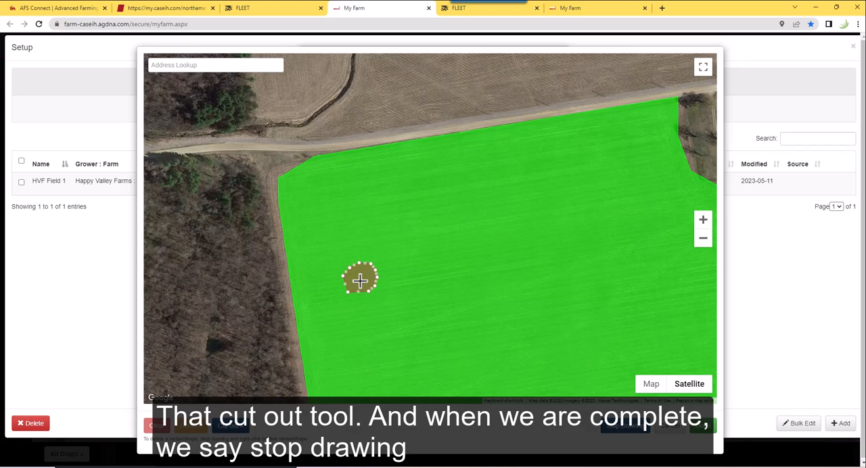
# Finish drawing the boundary with its cut-out, accept it, and save HVF Field 21
pyautogui.click(630, 433)
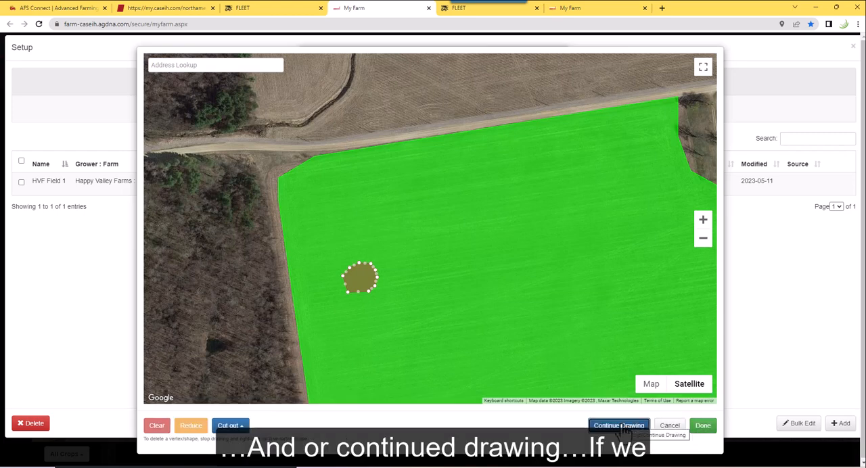
pyautogui.click(621, 426)
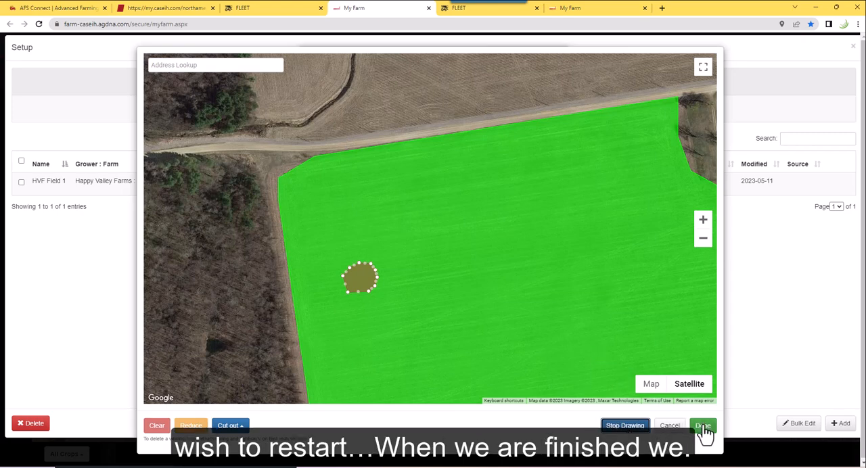
pyautogui.click(703, 427)
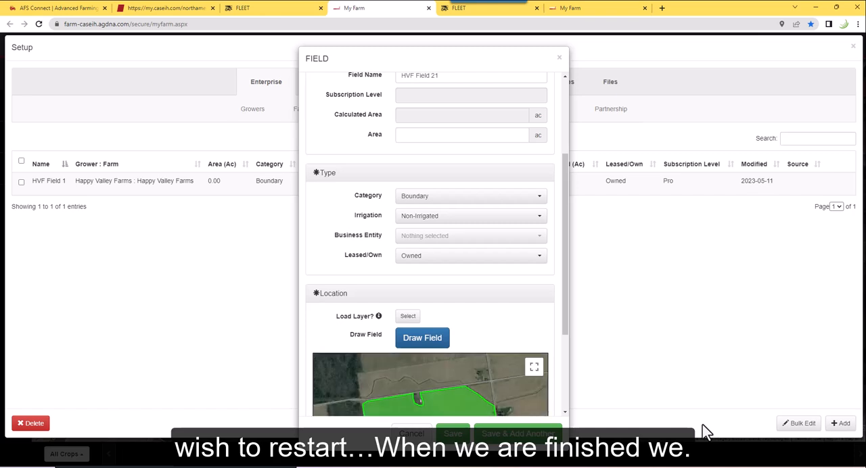
pyautogui.click(452, 435)
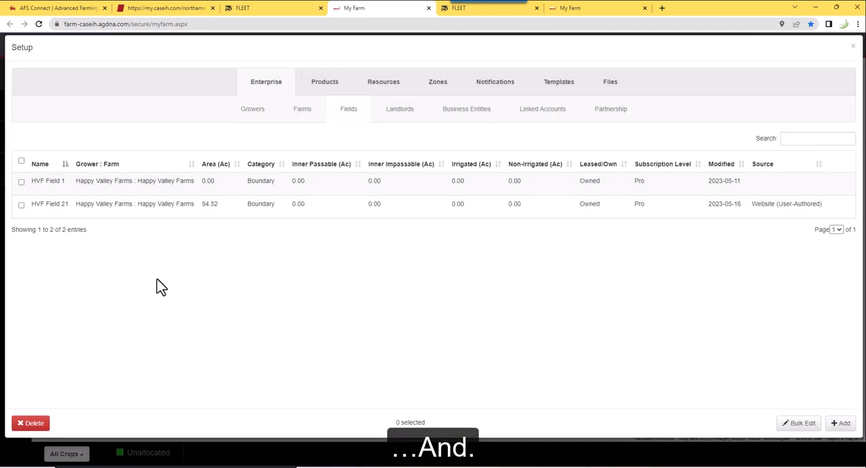
# Select HVF Field 1 in the field list, put its row in edit mode, and open its full details
pyautogui.click(22, 207)
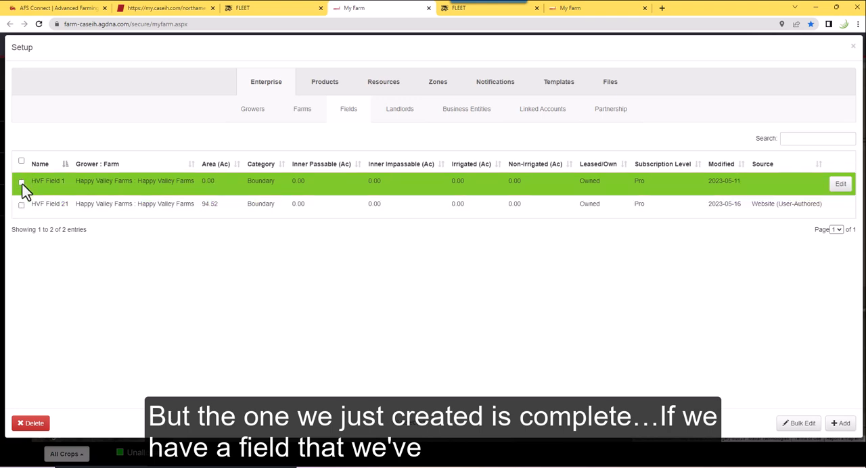
pyautogui.click(21, 183)
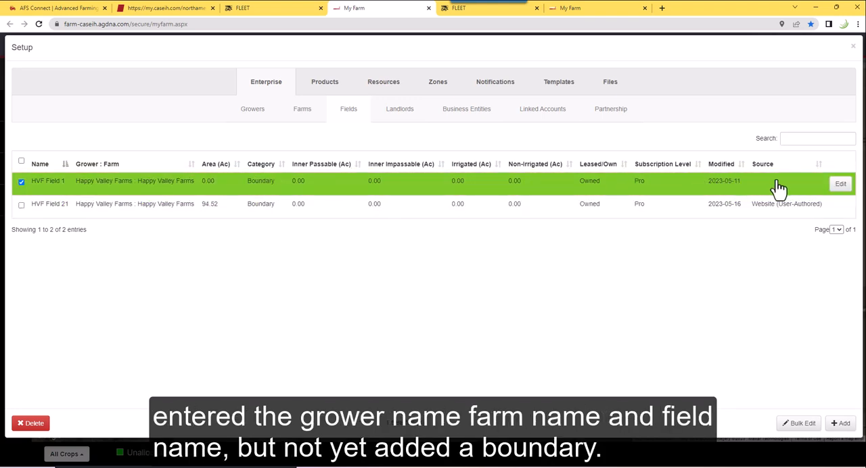
pyautogui.click(841, 189)
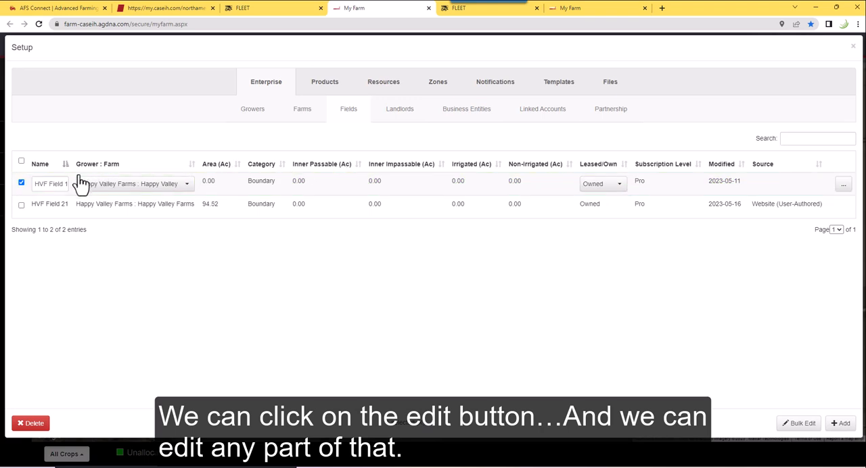
pyautogui.click(189, 189)
pyautogui.click(189, 192)
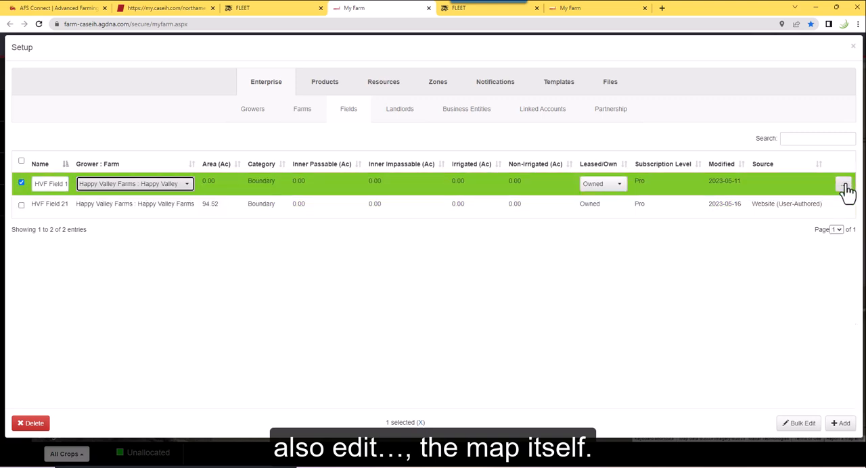
pyautogui.click(844, 186)
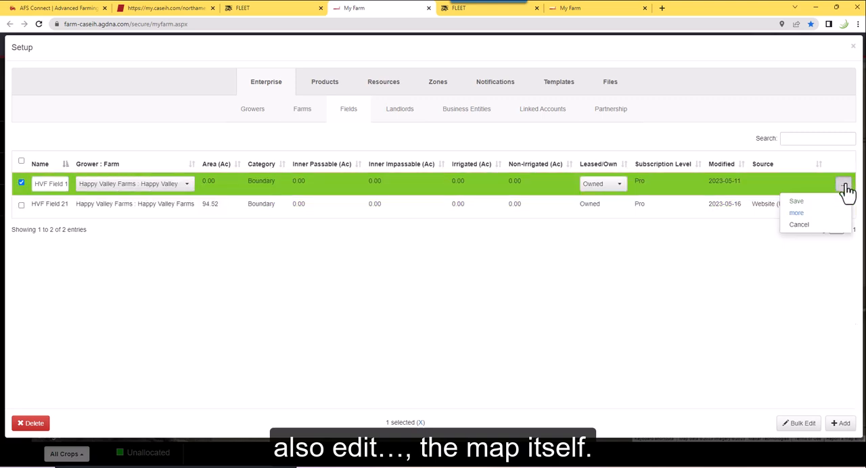
pyautogui.click(797, 213)
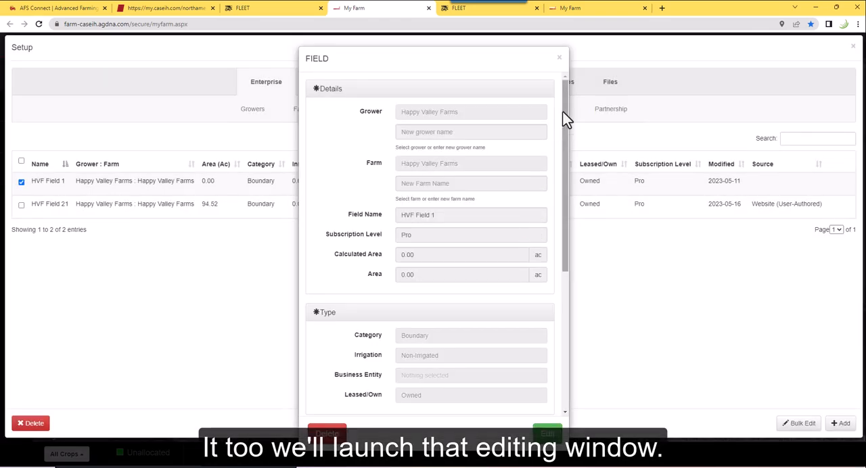
# Start drawing the boundary of HVF Field 1 and locate the cropland northeast of HVF Field 21, across the road intersection
pyautogui.moveTo(563, 111); pyautogui.dragTo(564, 315)
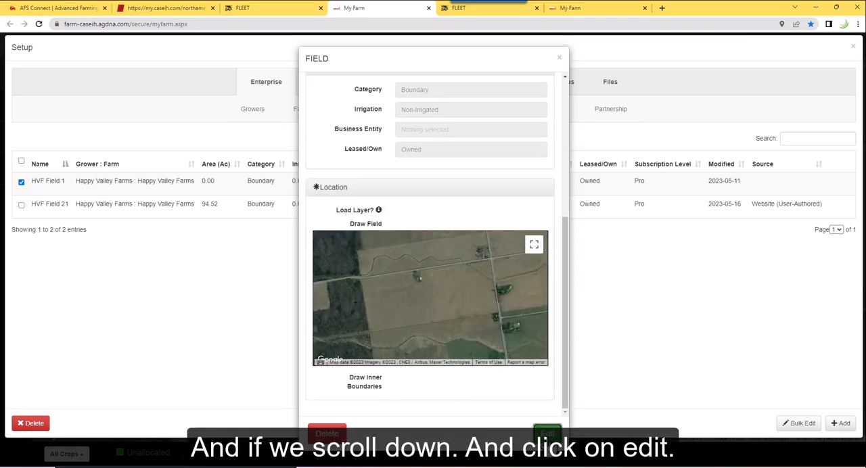
pyautogui.click(547, 433)
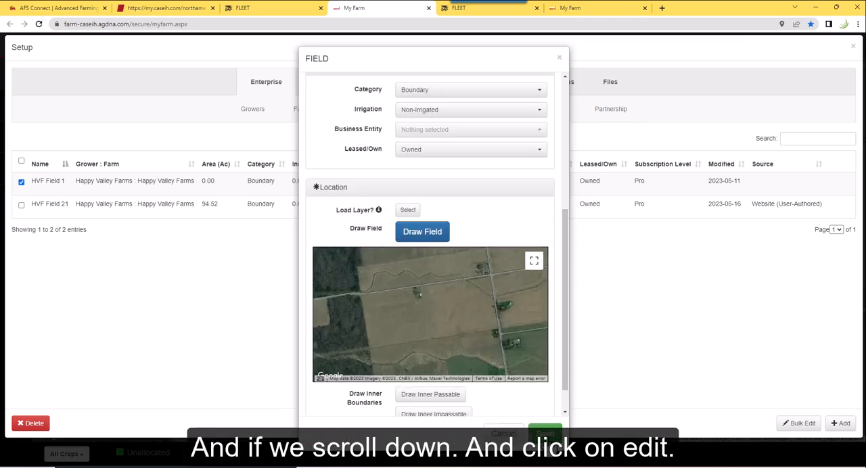
pyautogui.click(421, 234)
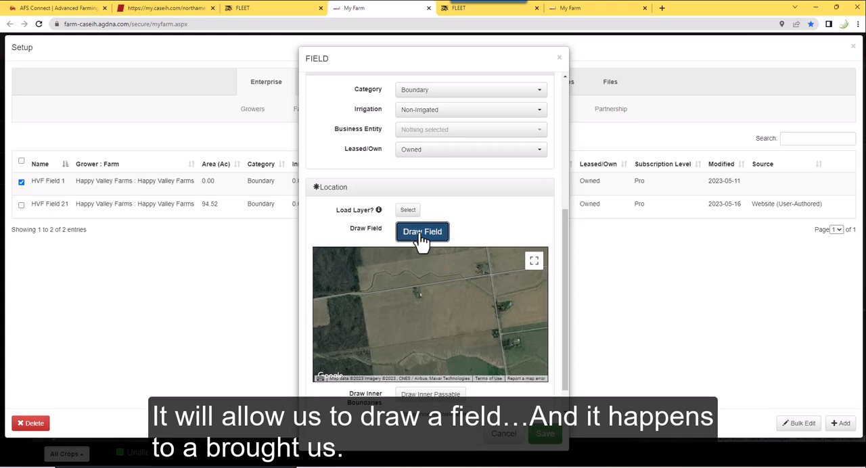
pyautogui.scroll(-2, 421, 126)
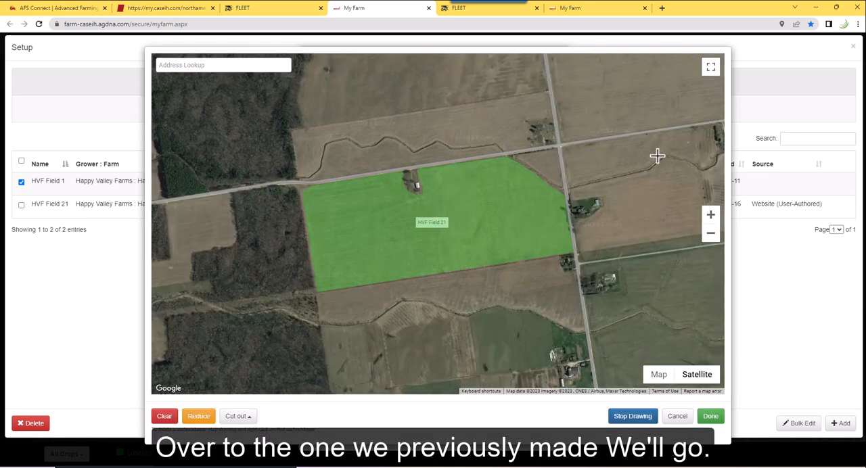
pyautogui.moveTo(510, 222); pyautogui.dragTo(416, 338)
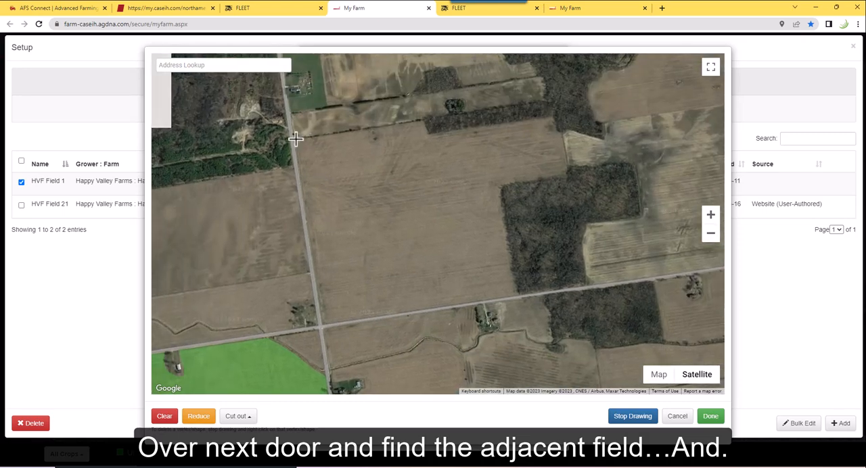
# Trace the closed perimeter of HVF Field 1 along the northern tree line, around the eastern woodland, and back along the southern and western roads
pyautogui.click(296, 140)
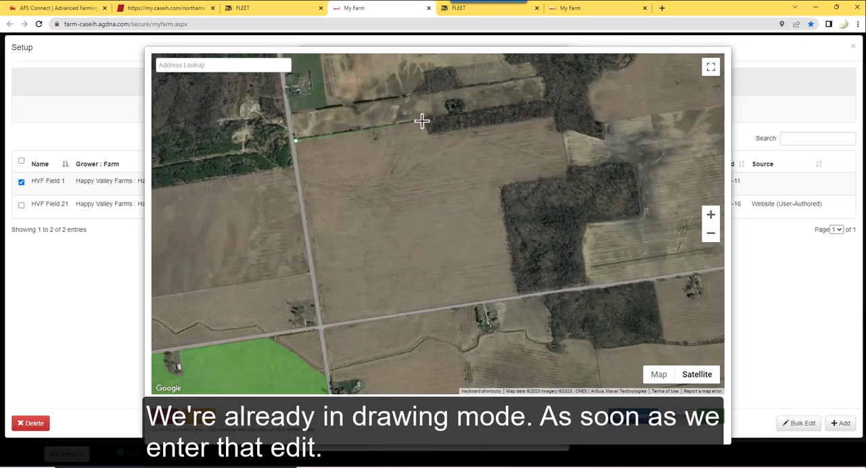
pyautogui.click(422, 121)
pyautogui.click(427, 134)
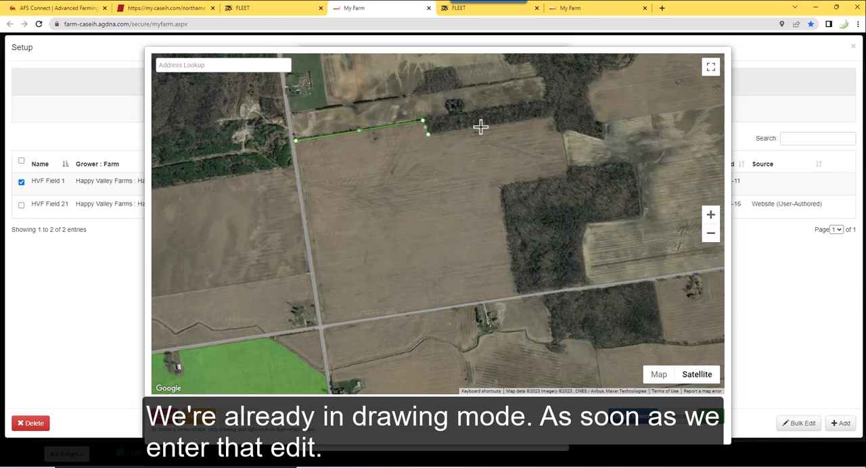
pyautogui.click(553, 119)
pyautogui.click(559, 131)
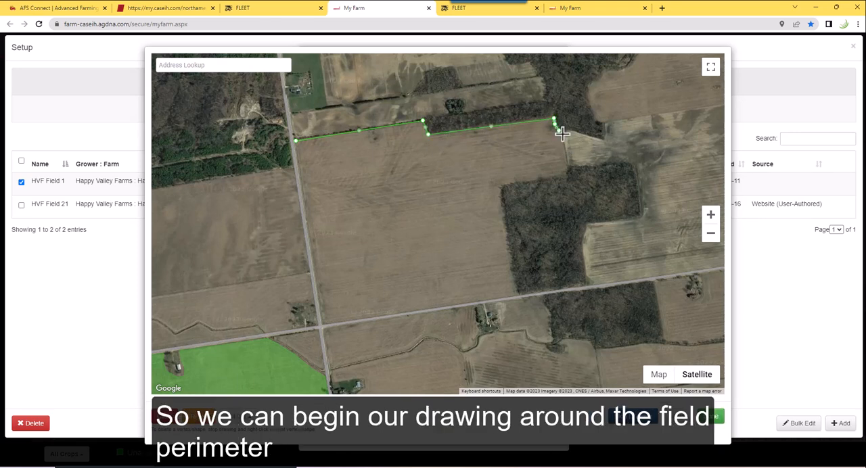
pyautogui.click(568, 178)
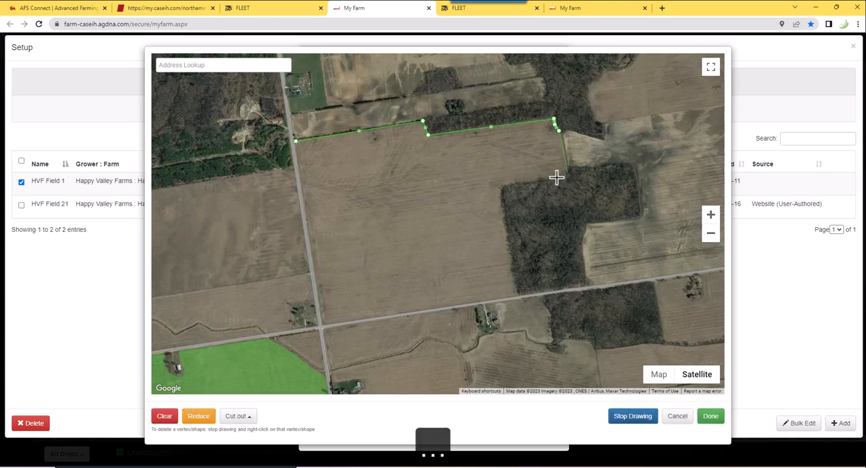
pyautogui.click(504, 188)
pyautogui.click(517, 287)
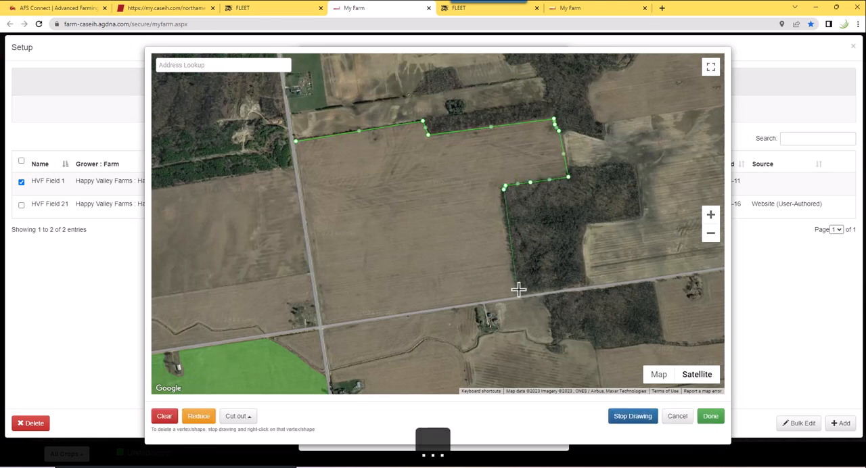
pyautogui.click(324, 324)
pyautogui.click(297, 141)
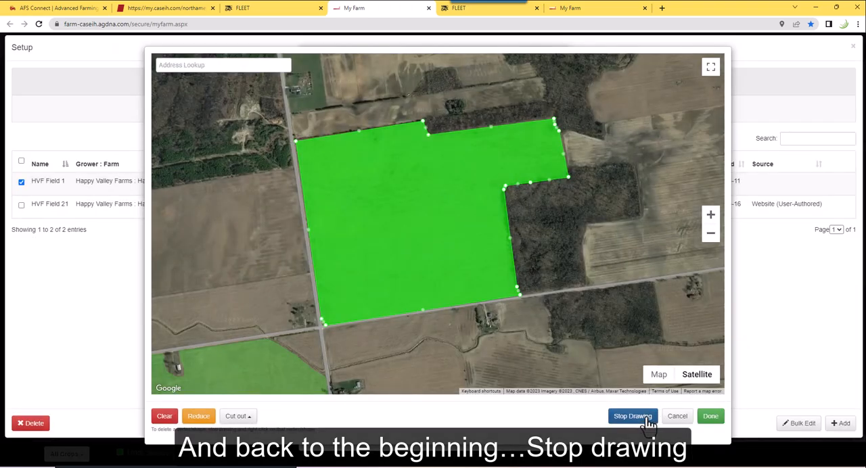
# Stop drawing, accept the traced boundary, and save HVF Field 1
pyautogui.click(647, 420)
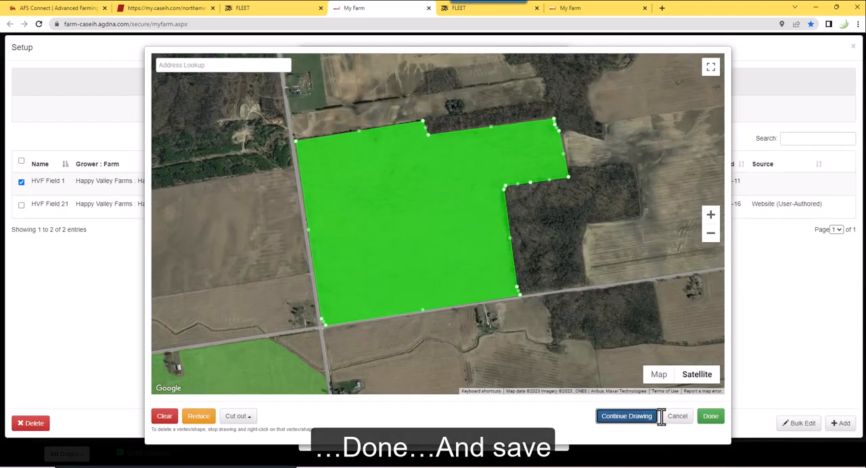
pyautogui.click(714, 417)
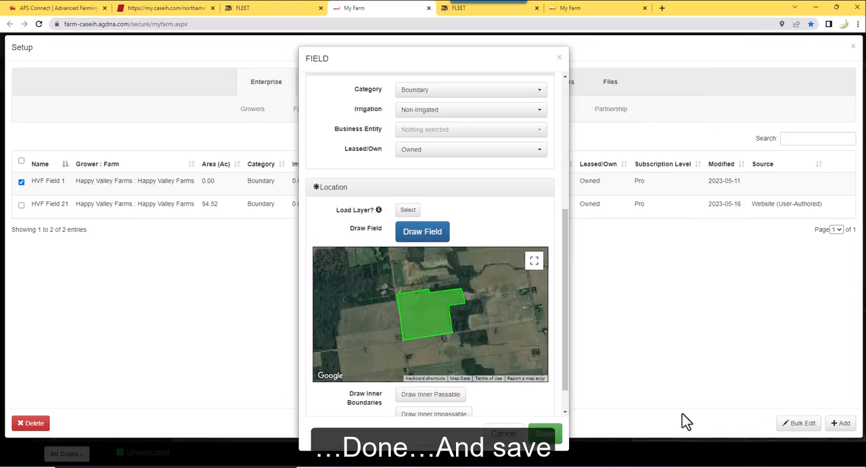
pyautogui.click(546, 436)
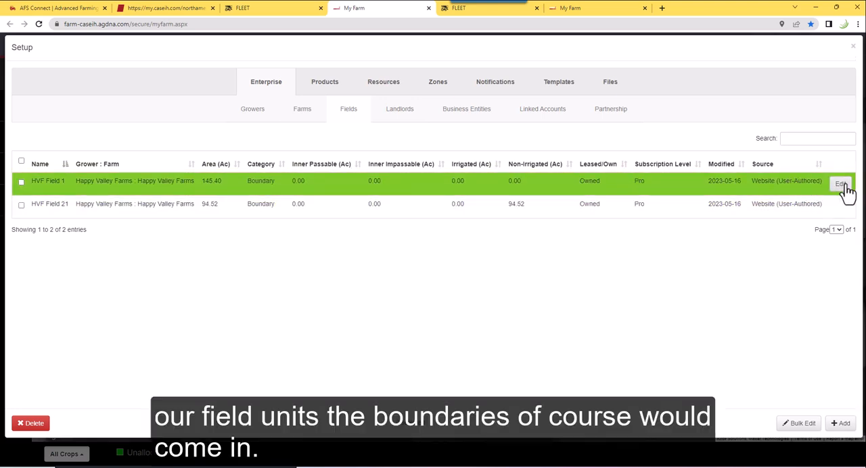
# Open the details of HVF Field 1 in edit mode to examine the Load Layer option, and leave without saving
pyautogui.click(842, 186)
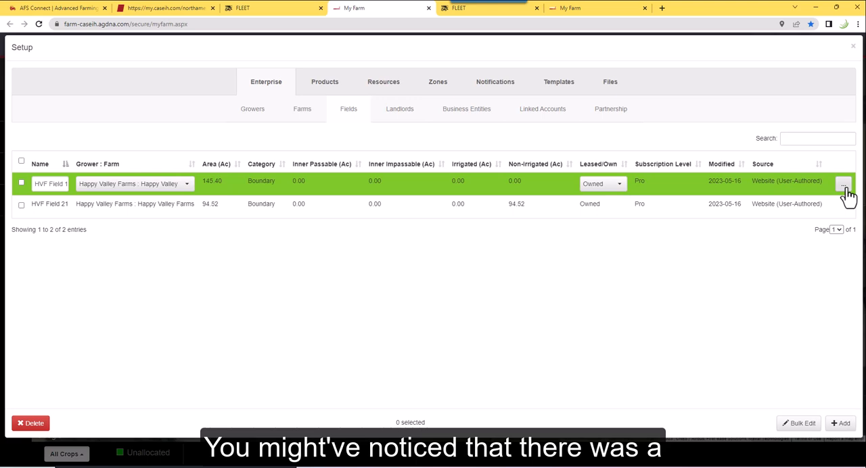
pyautogui.click(845, 192)
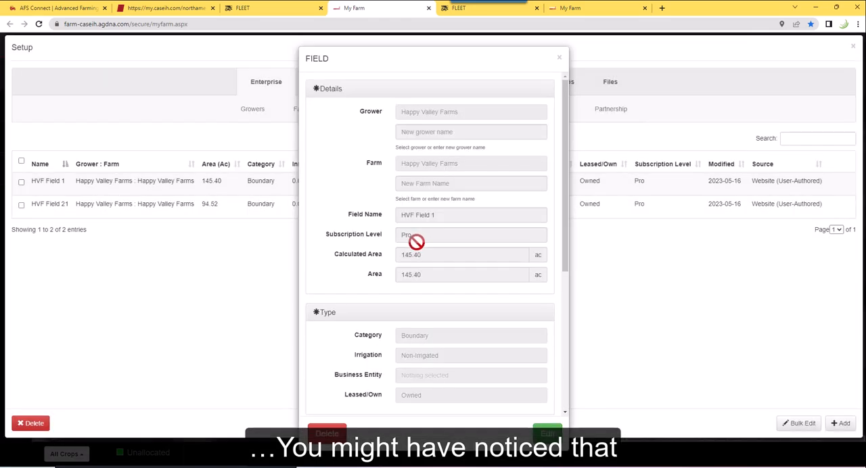
pyautogui.moveTo(567, 246); pyautogui.dragTo(559, 355)
pyautogui.scroll(-1, 393, 294)
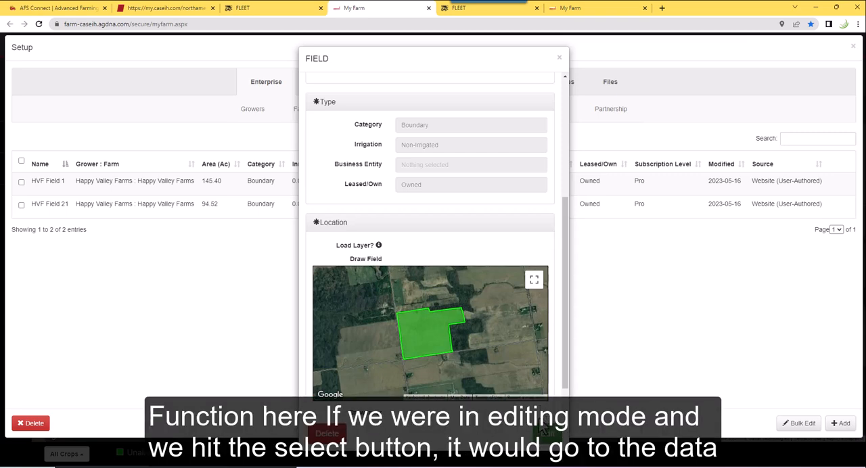
pyautogui.click(547, 435)
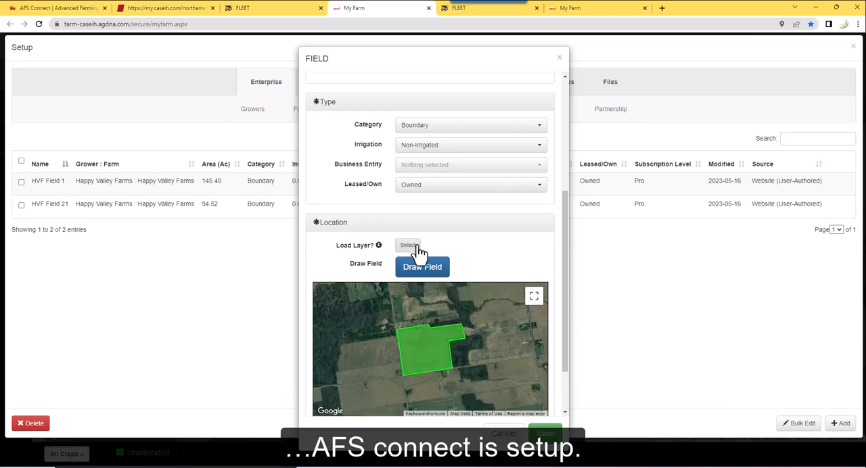
pyautogui.click(506, 436)
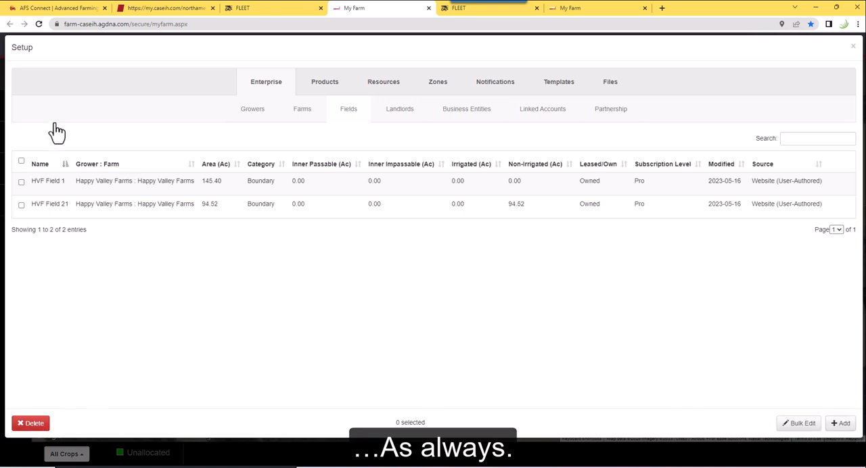
# Close the field setup, open the Help Guides, and look through the list of Farm App getting-started modules
pyautogui.click(853, 47)
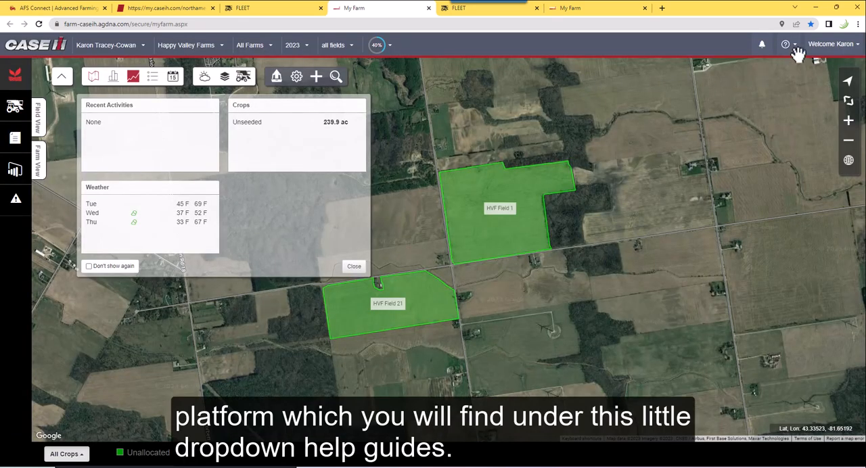
pyautogui.click(795, 52)
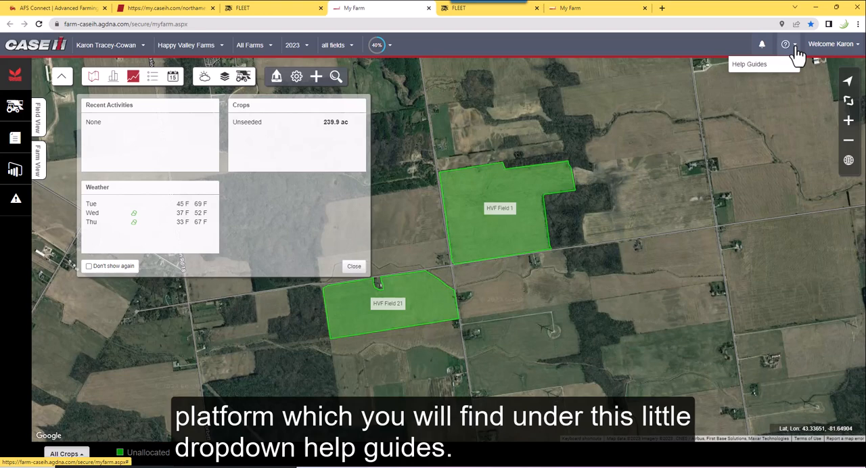
pyautogui.click(751, 65)
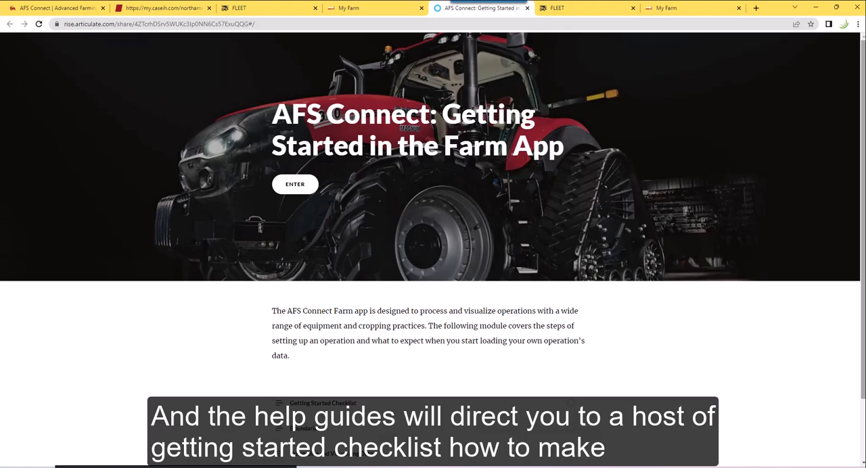
pyautogui.scroll(-2, 853, 115)
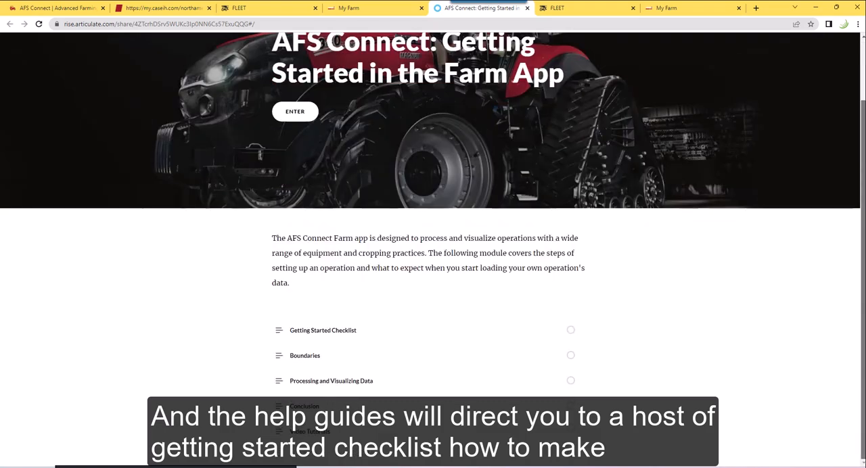